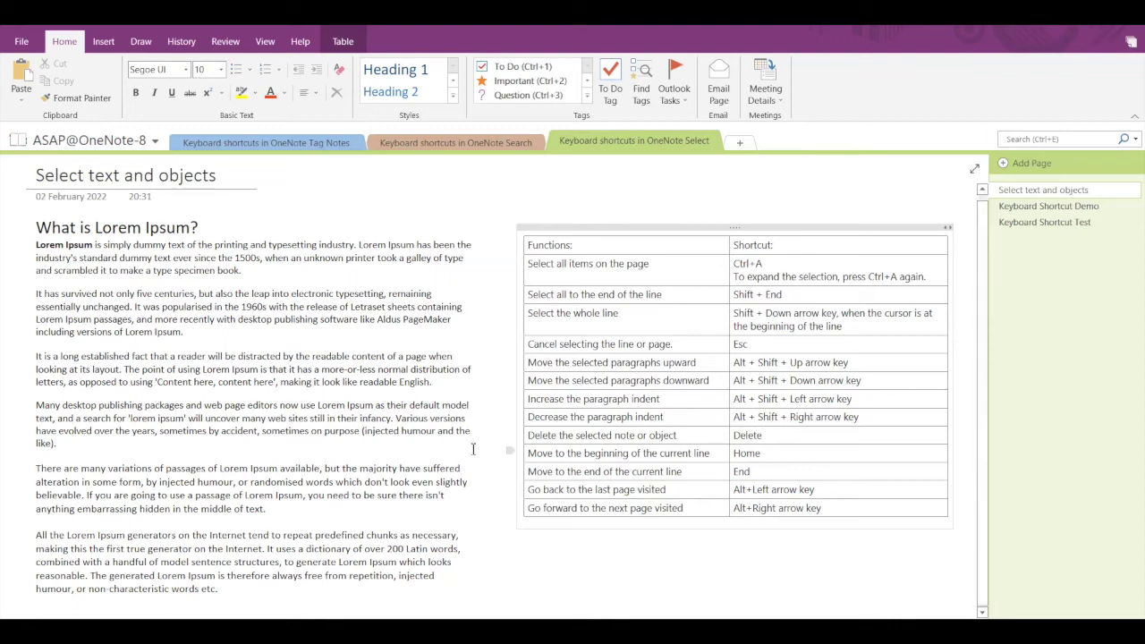
Click into the Lorem Ipsum text to deselect the shortcut table.
click(115, 367)
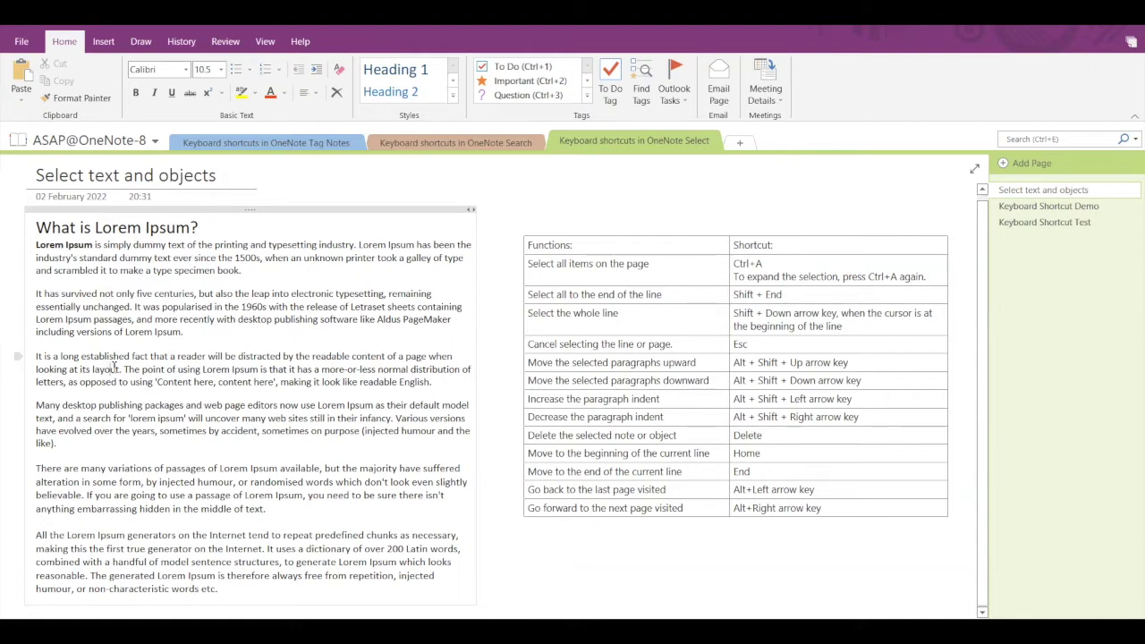
click(38, 359)
key(ctrl+a)
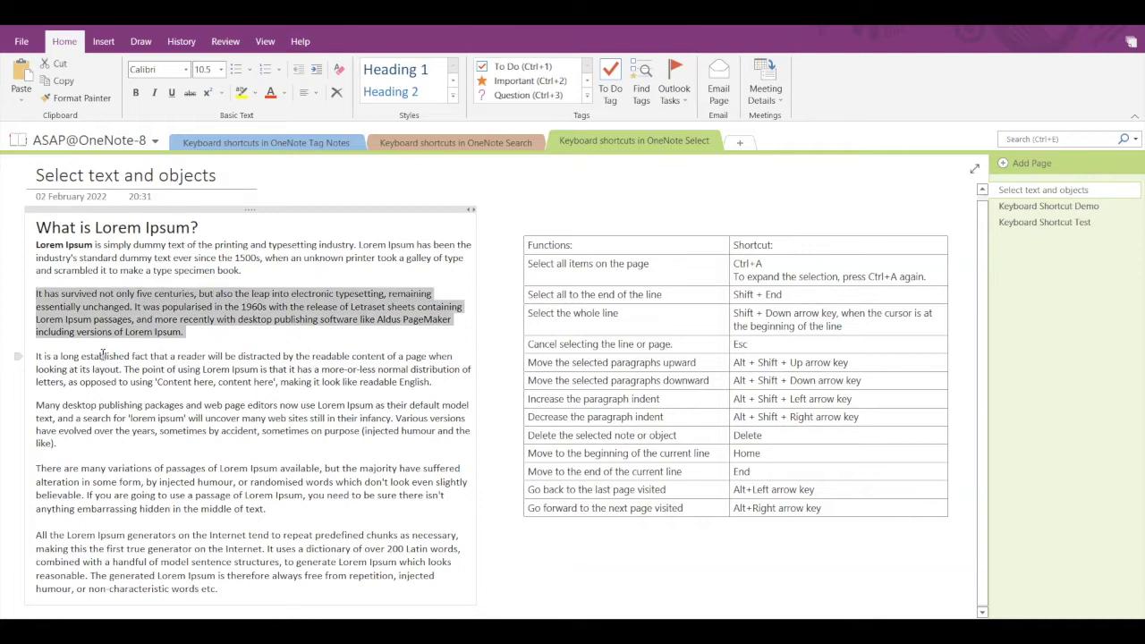
key(Escape)
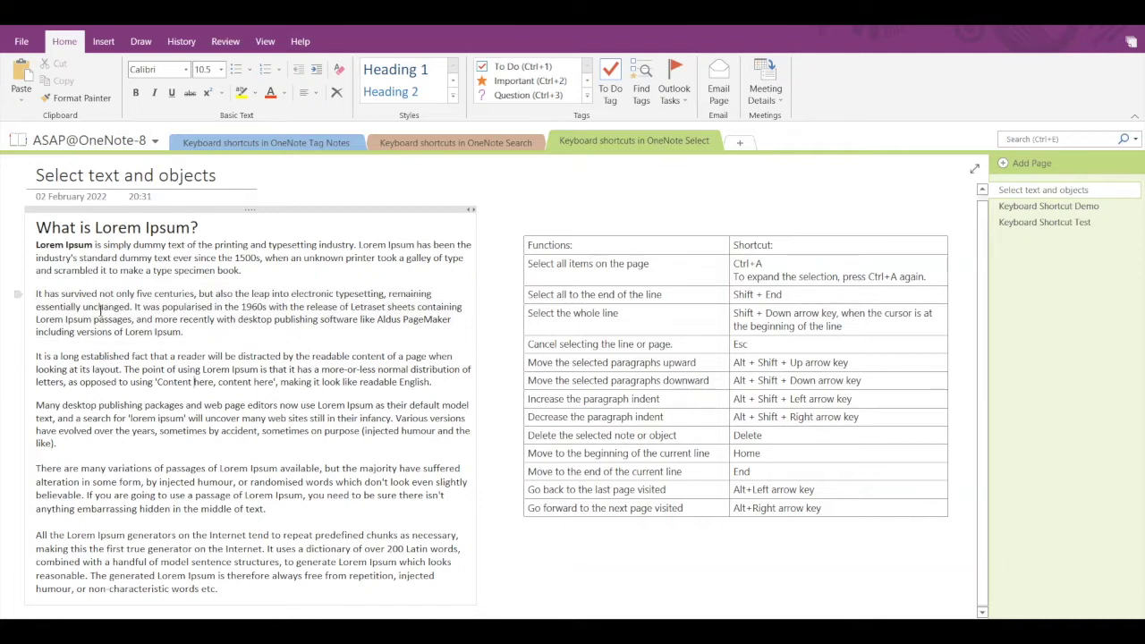
click(37, 246)
key(ctrl+a)
key(ctrl+a)
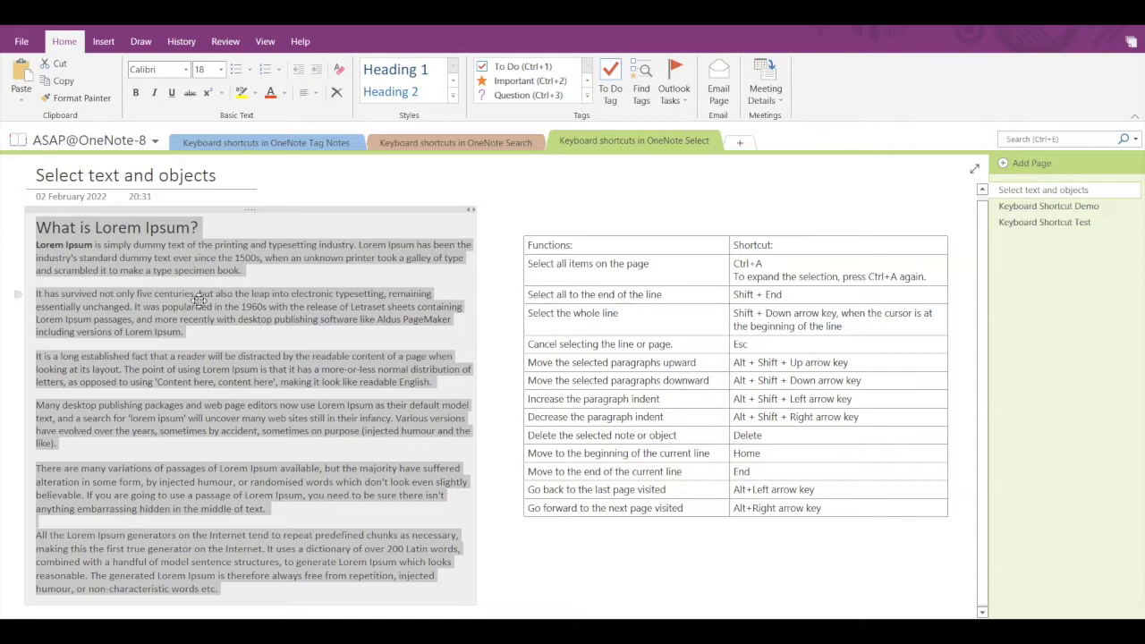
key(ctrl+a)
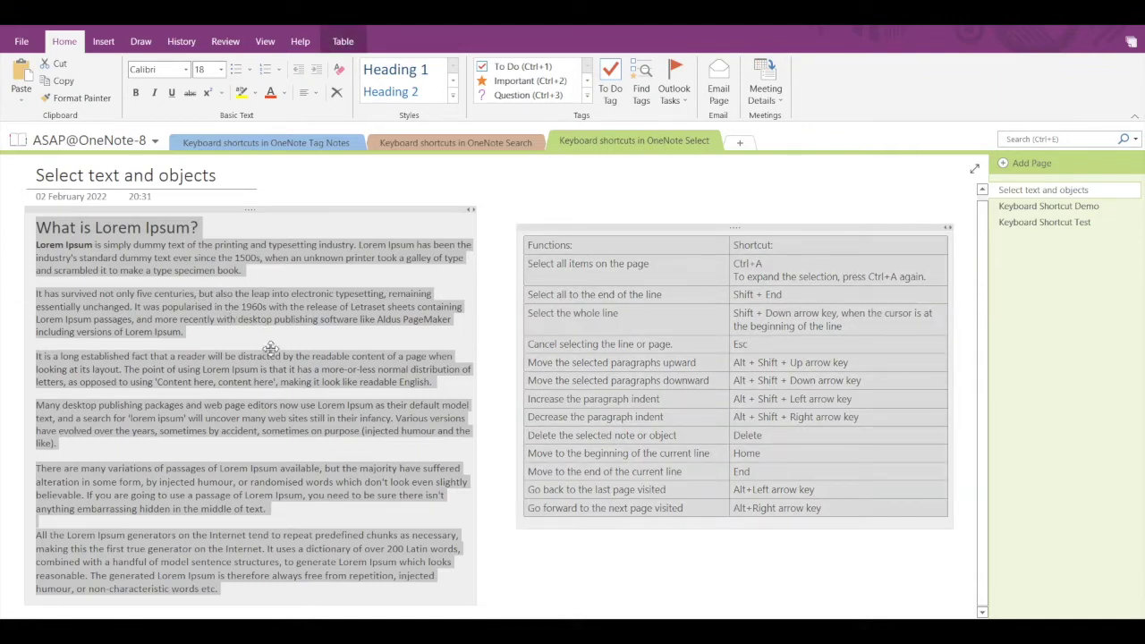
click(239, 307)
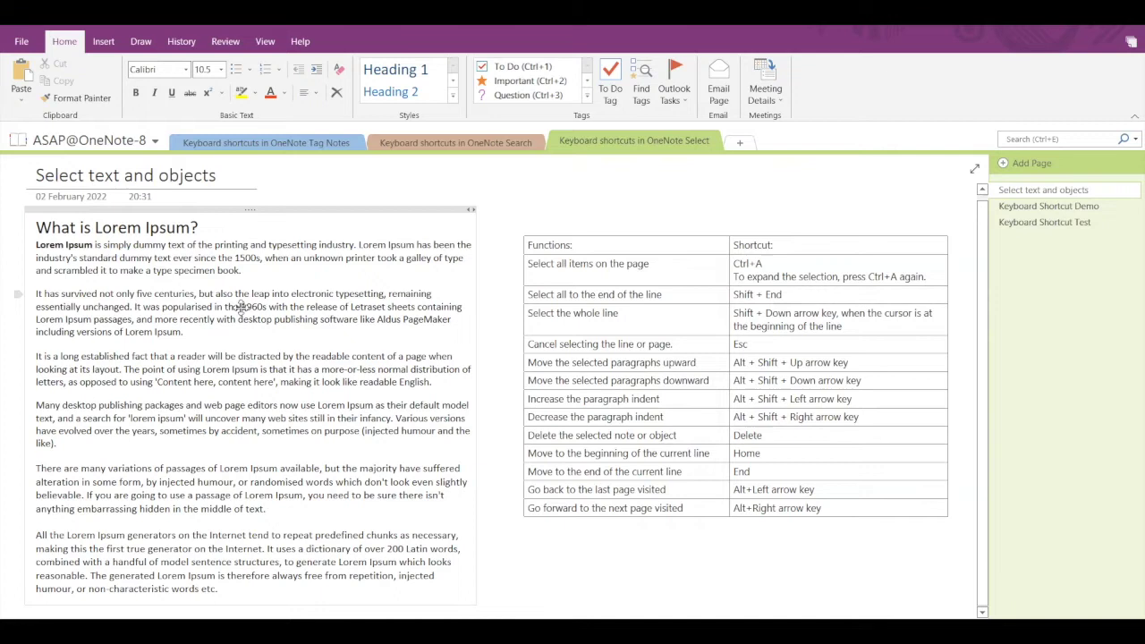
Select the first line of the 'It has survived' paragraph with Shift+End, then cancel it.
click(38, 293)
key(shift+End)
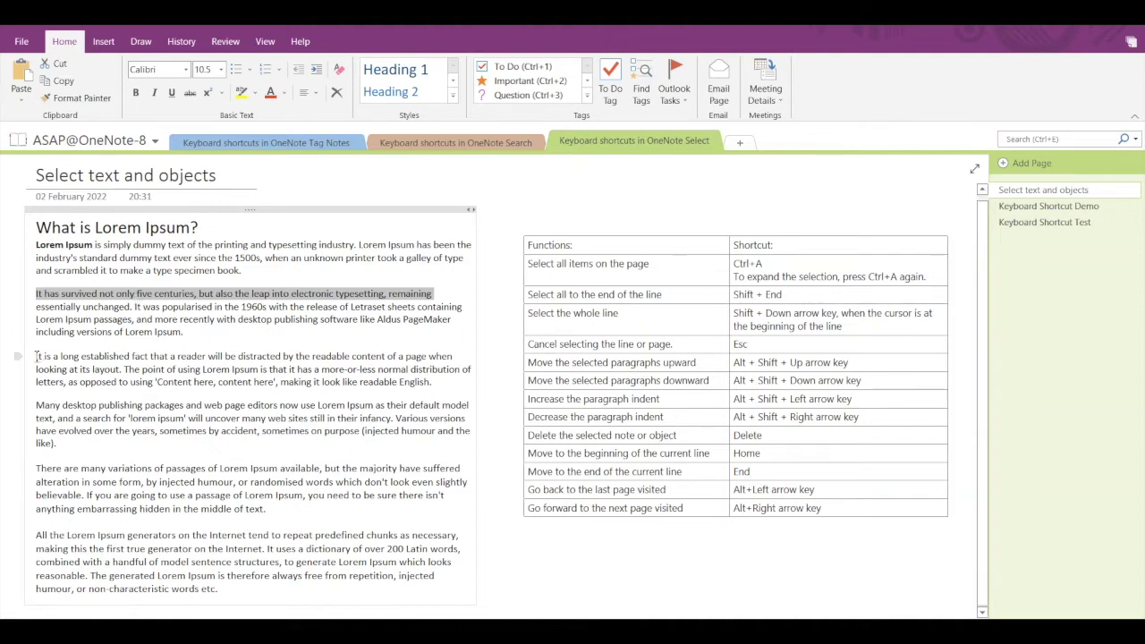
key(Escape)
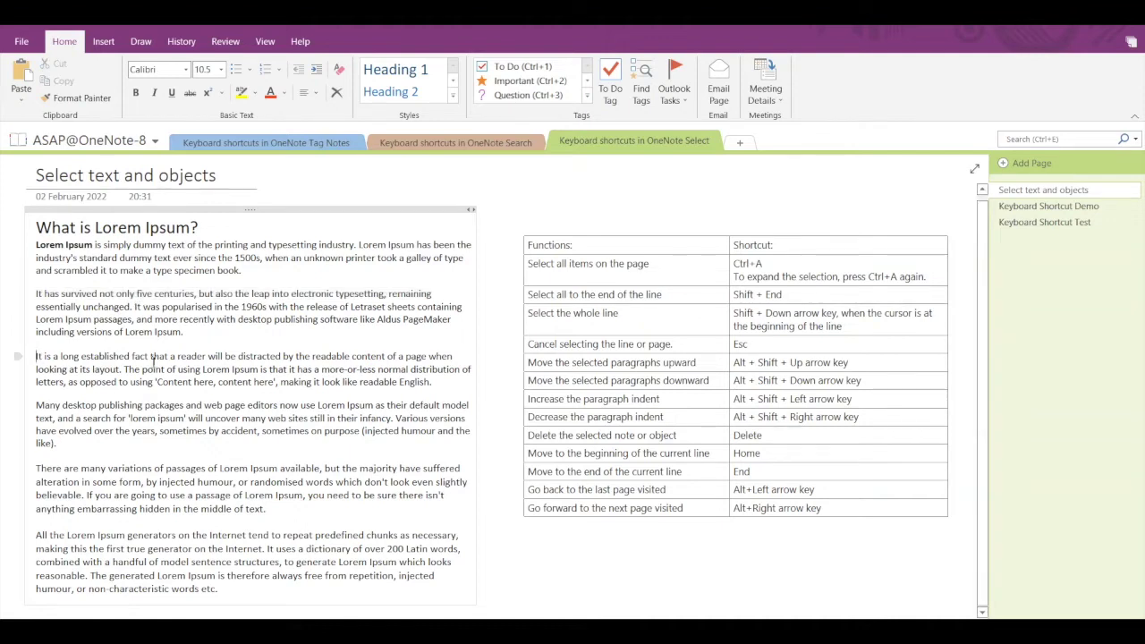
Extend the selection down line by line with Shift+Down, shrink it with Shift+Up, then cancel.
key(shift+Down)
key(shift+Down)
key(shift+Down)
key(shift+Down)
key(shift+Down)
key(shift+Down)
key(shift+Down)
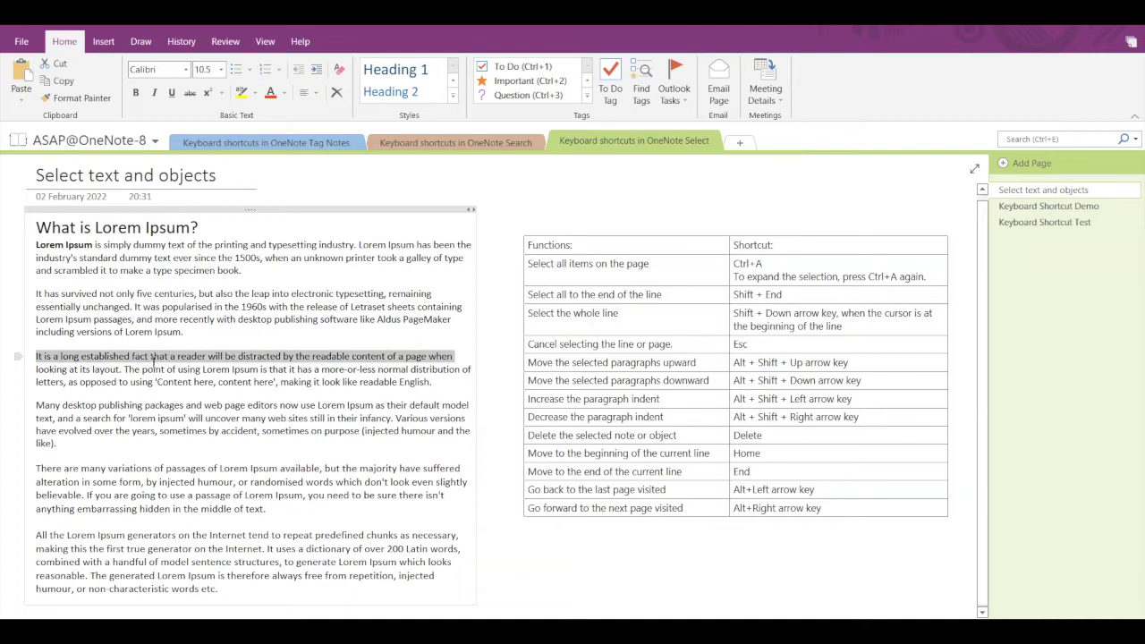
key(shift+Down)
key(shift+Down)
key(shift+Down)
key(shift+Down)
key(shift+Down)
key(shift+Down)
key(shift+Down)
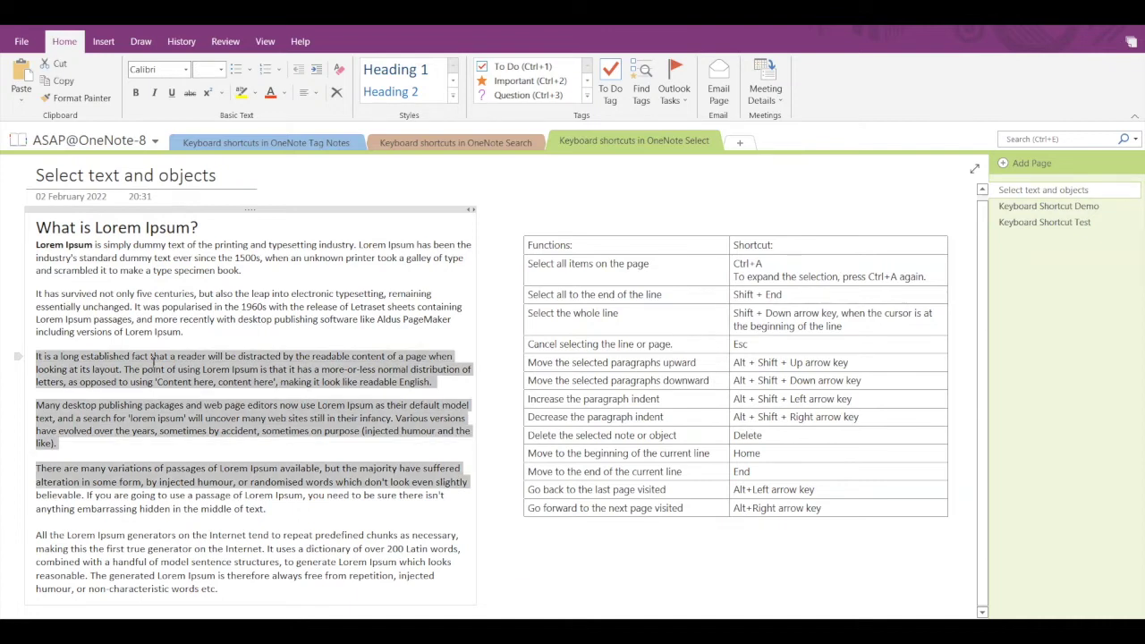
key(shift+Up)
key(shift+Up)
key(shift+Up)
key(shift+Up)
key(shift+Up)
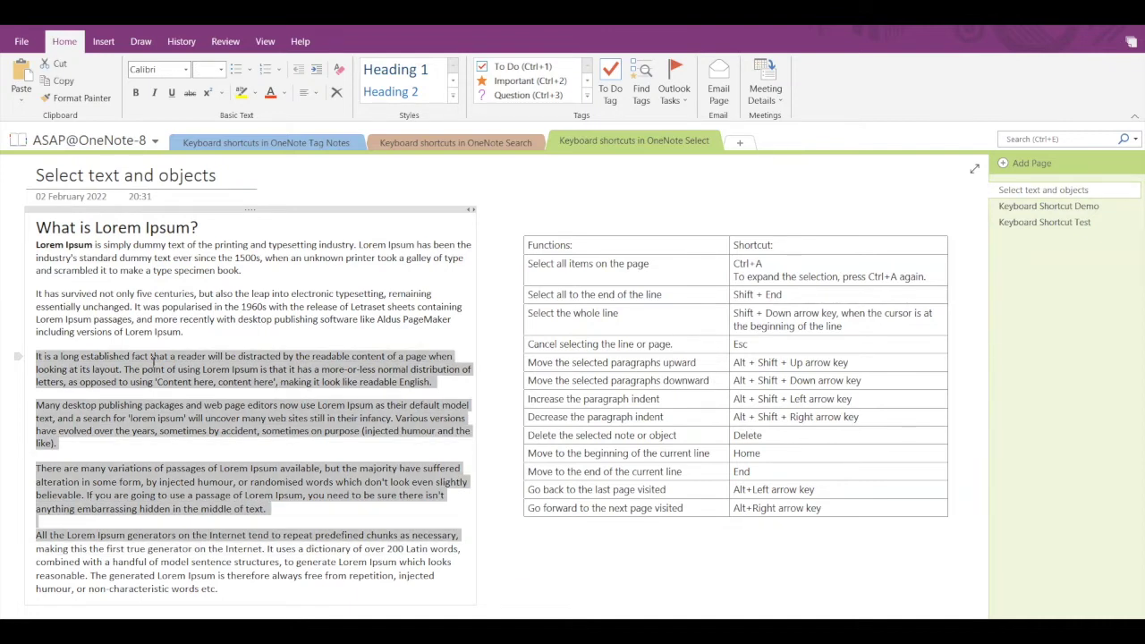
key(shift+Up)
key(shift+Up)
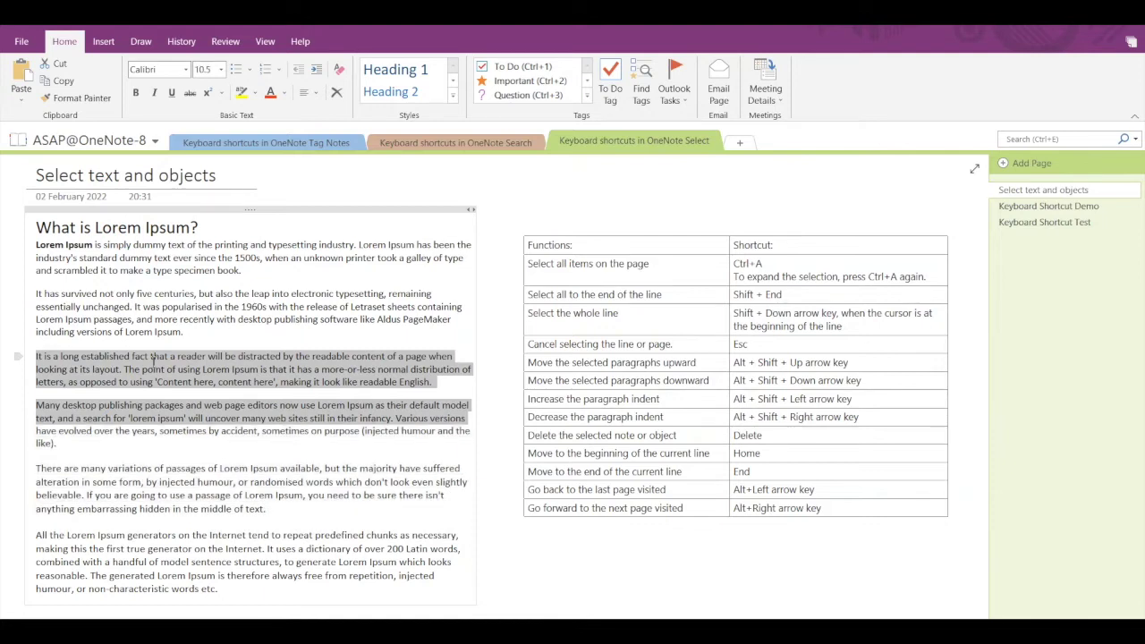
key(shift+Up)
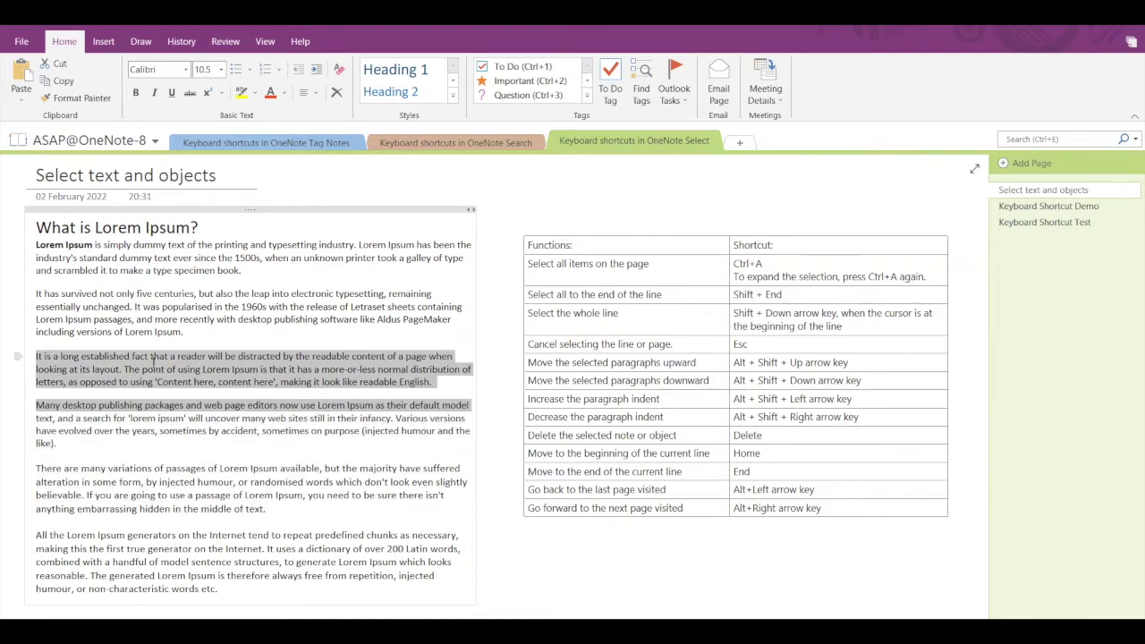
key(Escape)
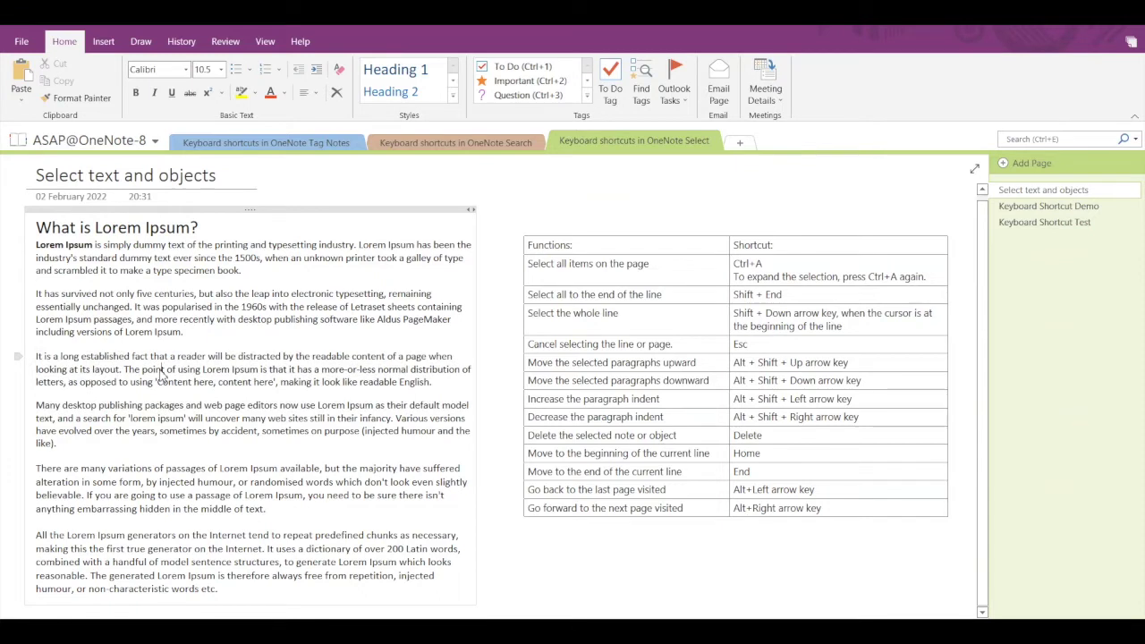
Move down to the 'Many desktop publishing packages' paragraph and select it line by line.
key(shift+Down)
key(shift+Down)
key(shift+Down)
key(shift+Down)
key(shift+Down)
key(shift+Down)
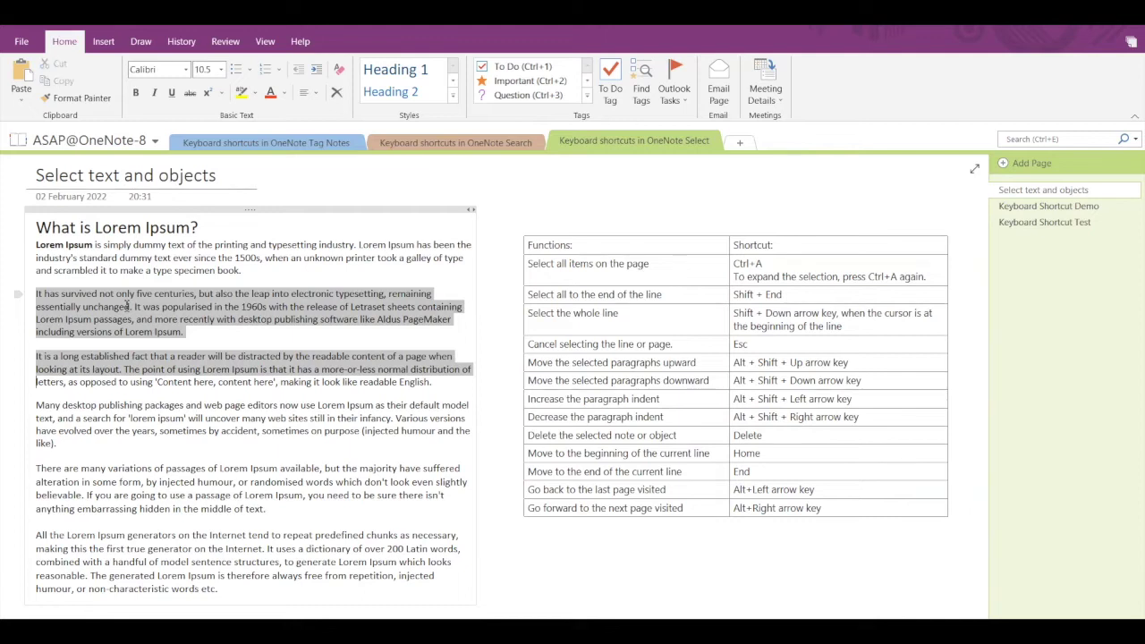
key(Escape)
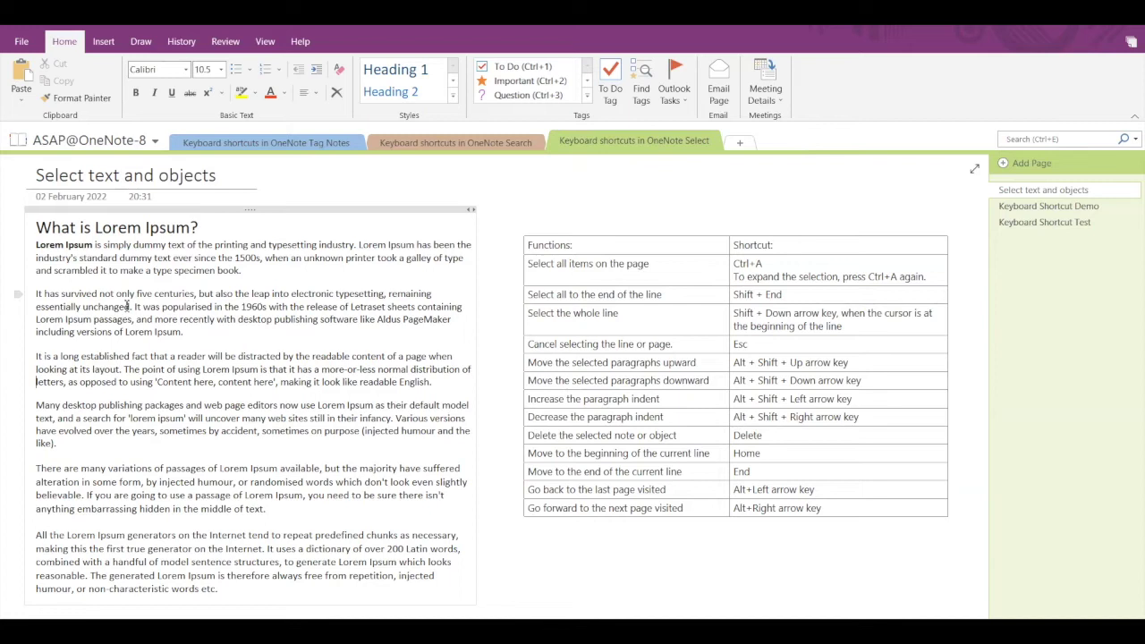
key(Down)
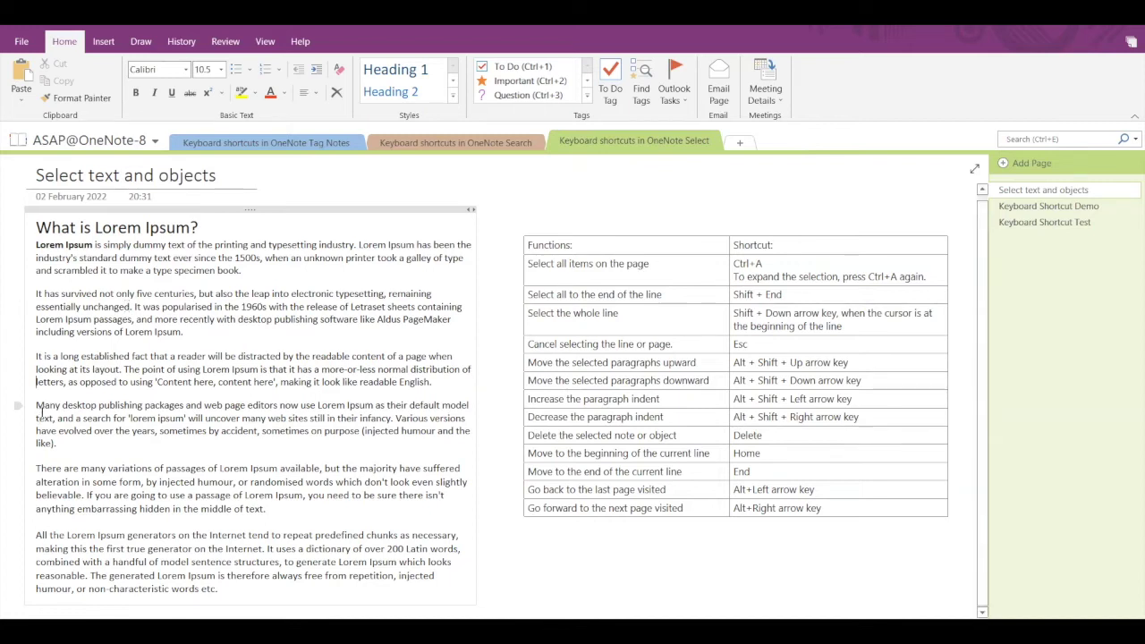
key(shift+Down)
key(shift+Down)
key(shift+Down)
key(shift+Down)
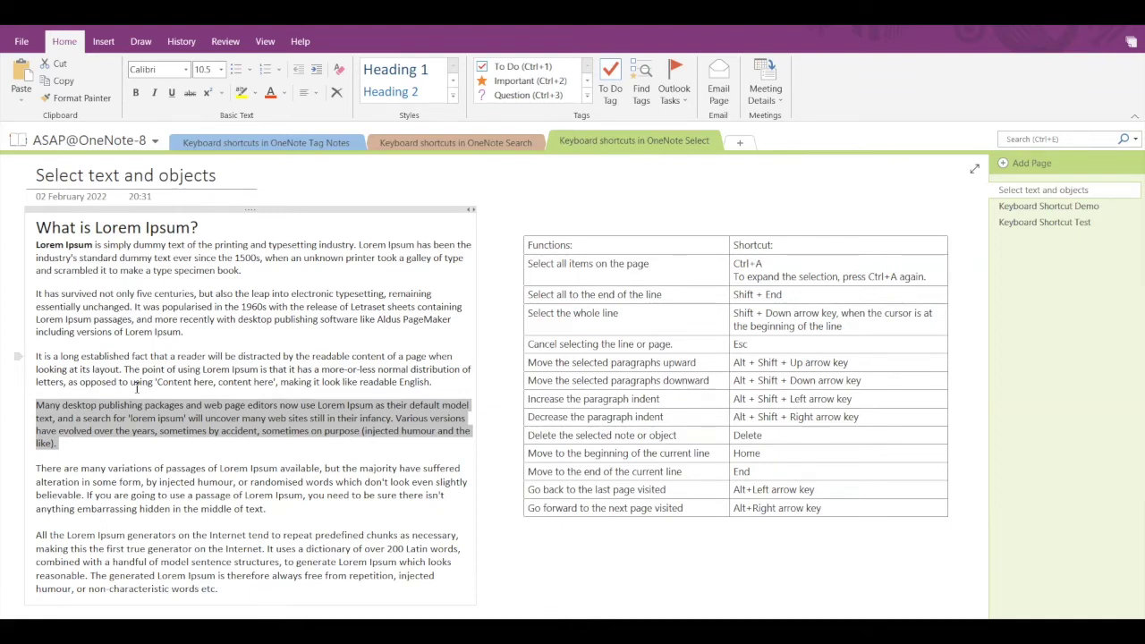
Move the 'Many desktop publishing' paragraph up two places with Alt+Shift+Up, then back down.
key(alt+shift+Up)
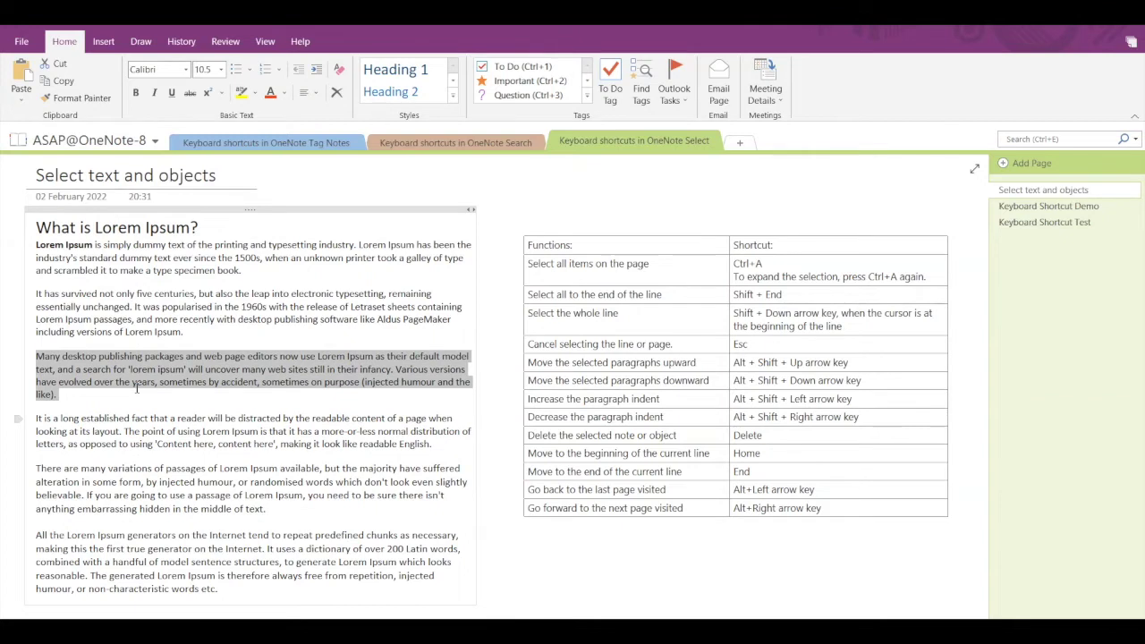
key(alt+shift+Up)
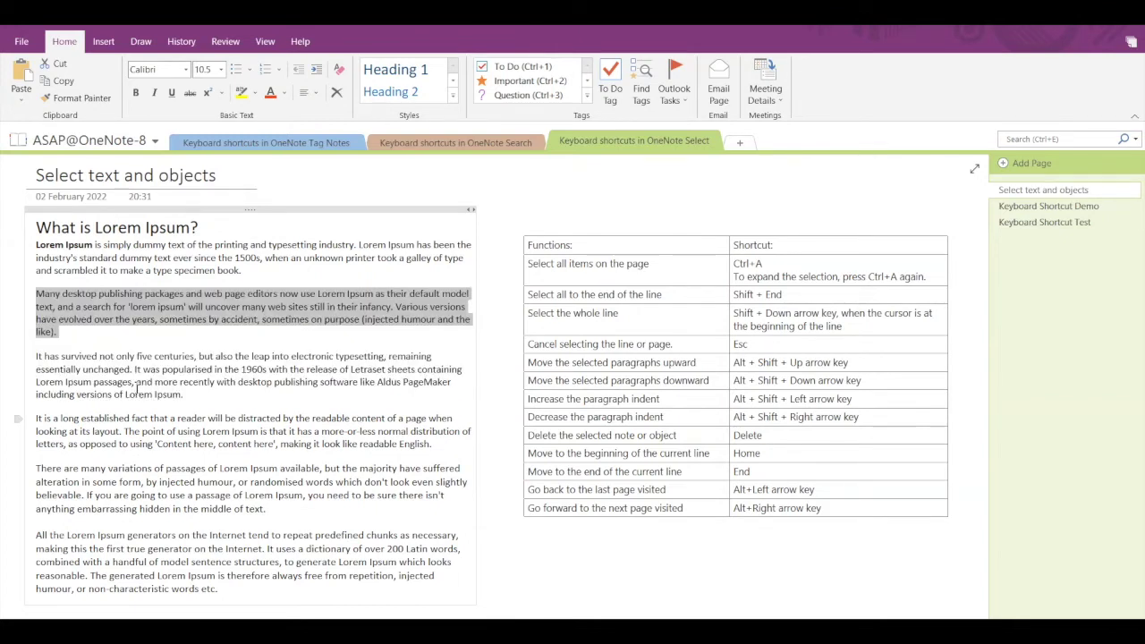
key(alt+shift+Down)
key(alt+shift+Down)
key(alt+shift+Down)
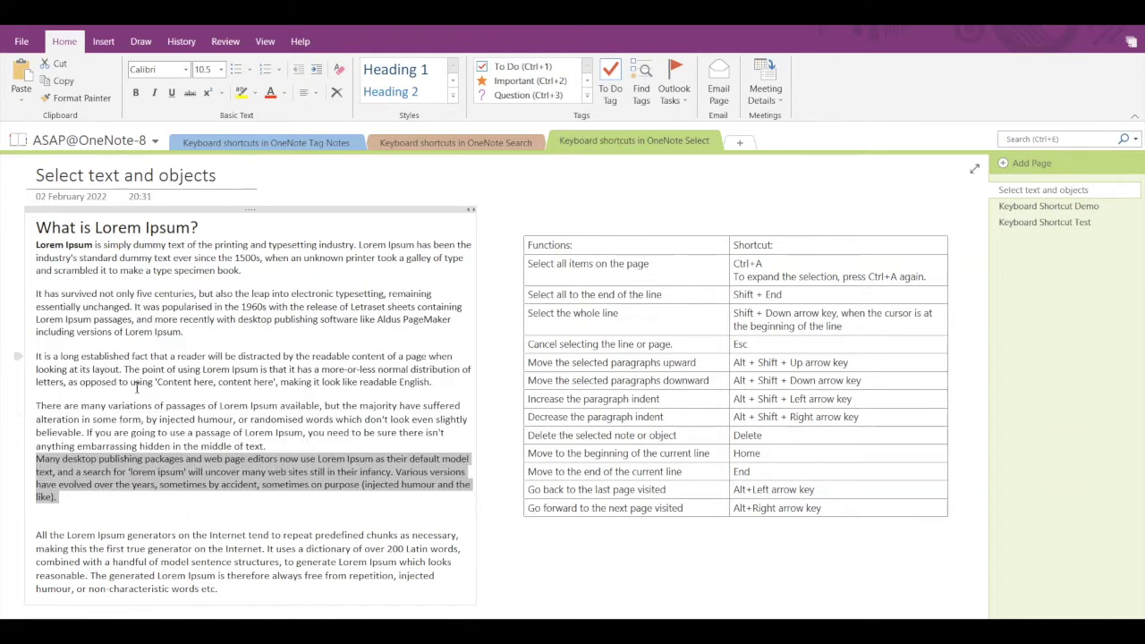
key(alt+shift+Up)
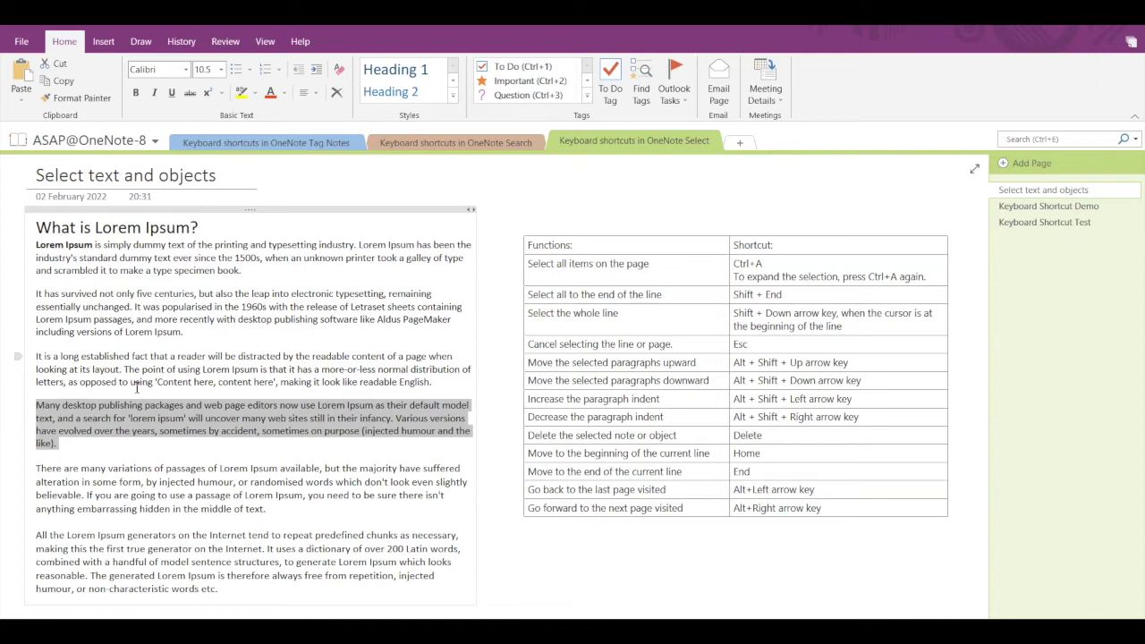
Select the 'It is a long established fact' paragraph from its start with Shift+Down.
click(149, 362)
key(Home)
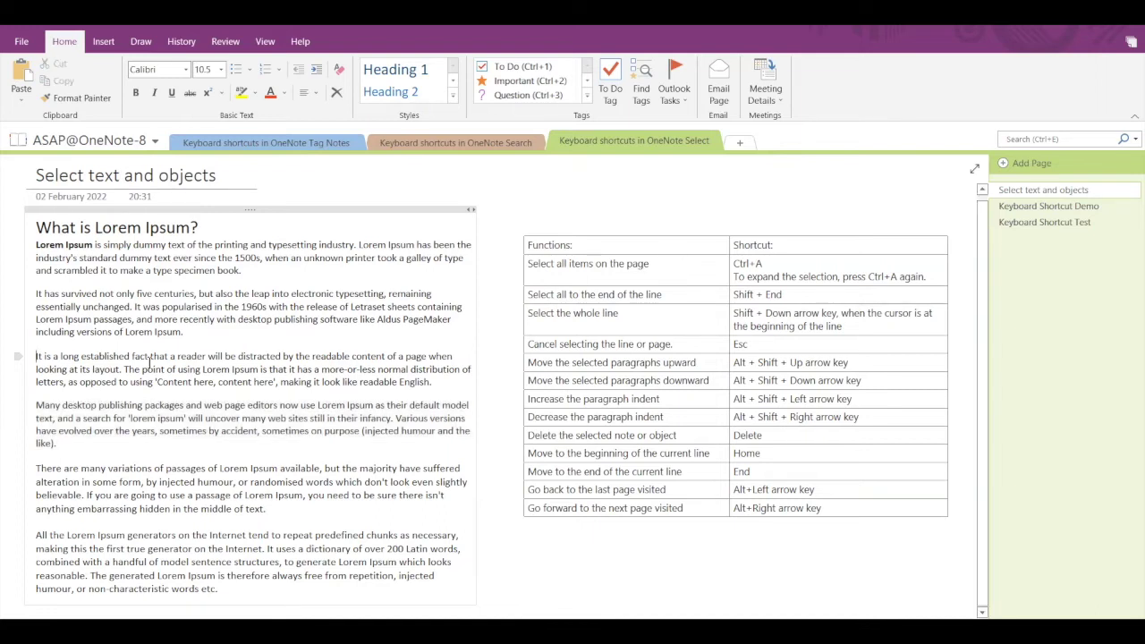
key(shift+Down)
key(shift+Down)
key(shift+Down)
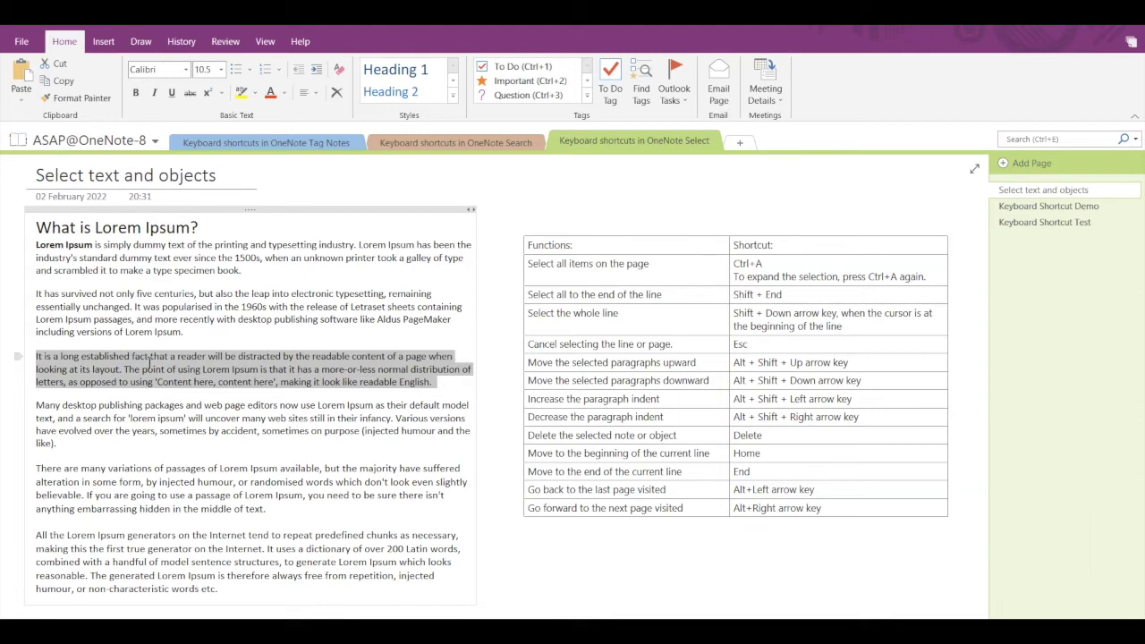
key(alt+shift+Right)
key(alt+shift+Right)
key(alt+shift+Right)
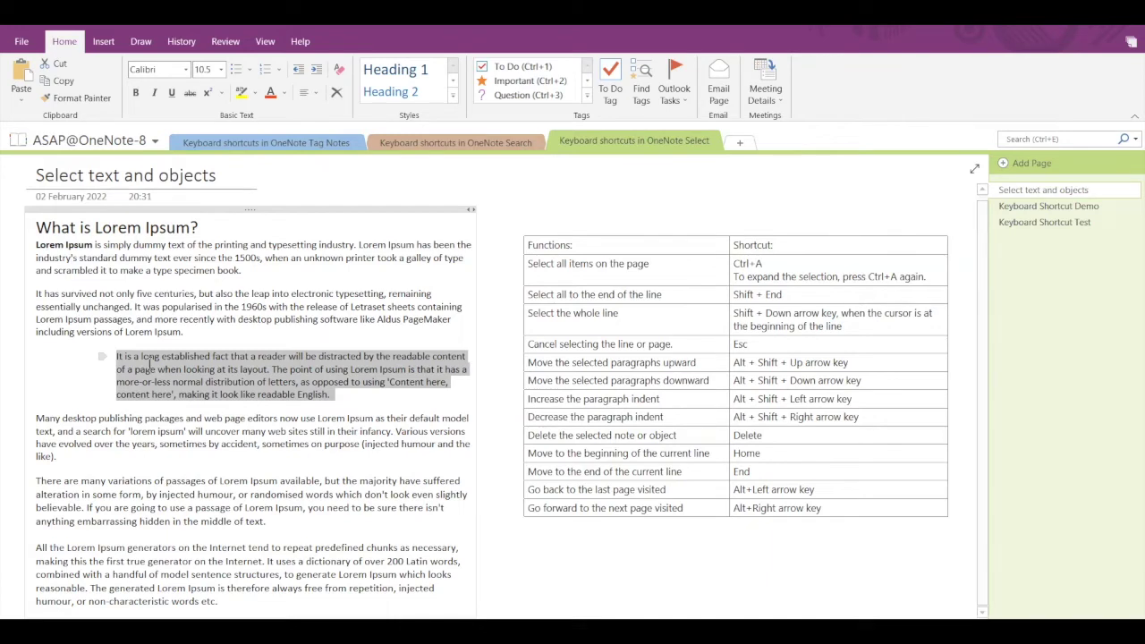
key(alt+shift+Left)
key(alt+shift+Left)
key(alt+shift+Left)
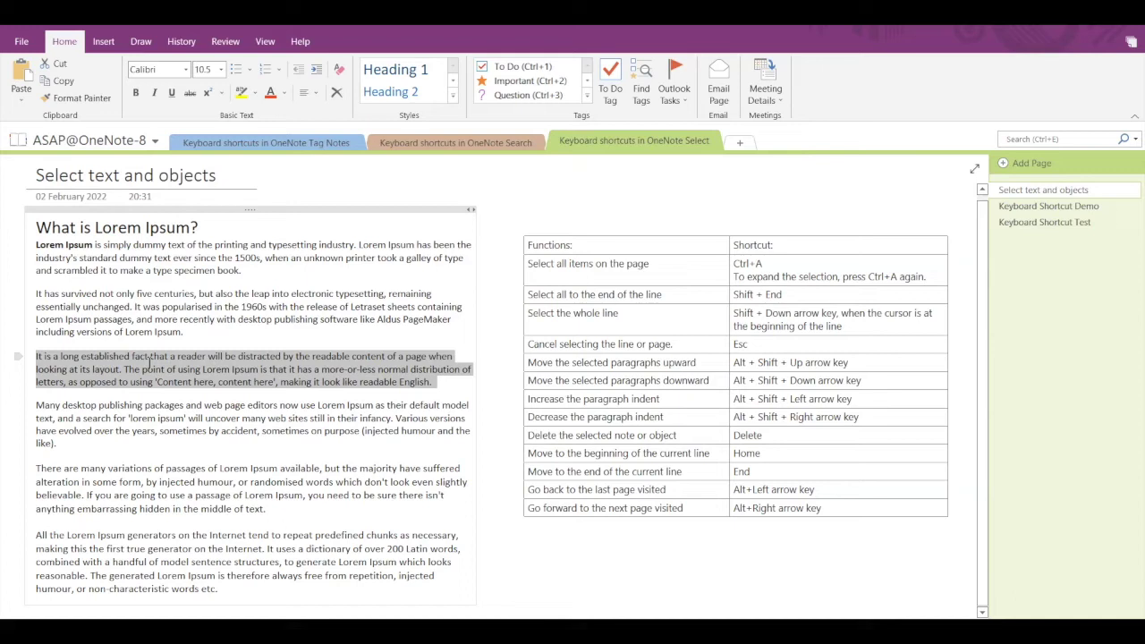
click(125, 405)
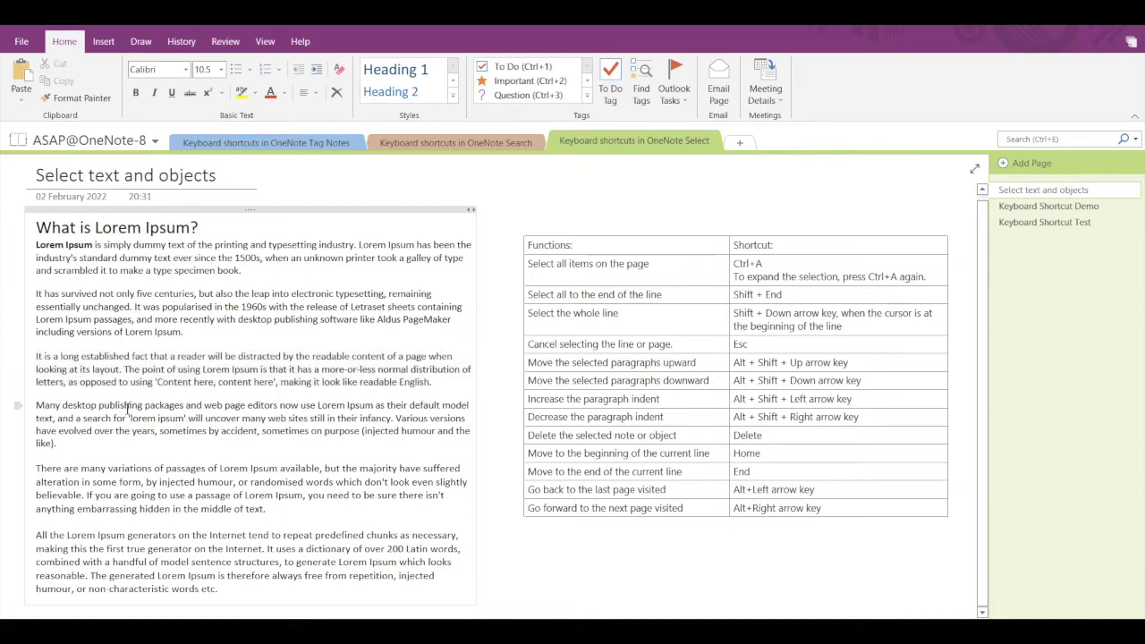
Select and delete the final sentence from 'If' to 'text.' in 'There are many variations'.
click(87, 496)
key(shift+Down)
key(shift+Right)
key(shift+Right)
key(shift+Right)
key(shift+Right)
key(shift+Right)
key(shift+Right)
key(shift+Right)
key(shift+Right)
key(shift+Right)
key(shift+Right)
key(shift+Right)
key(shift+Right)
key(shift+Right)
key(shift+Right)
key(shift+Right)
key(shift+Right)
key(shift+Right)
key(shift+Right)
key(shift+Right)
key(shift+Right)
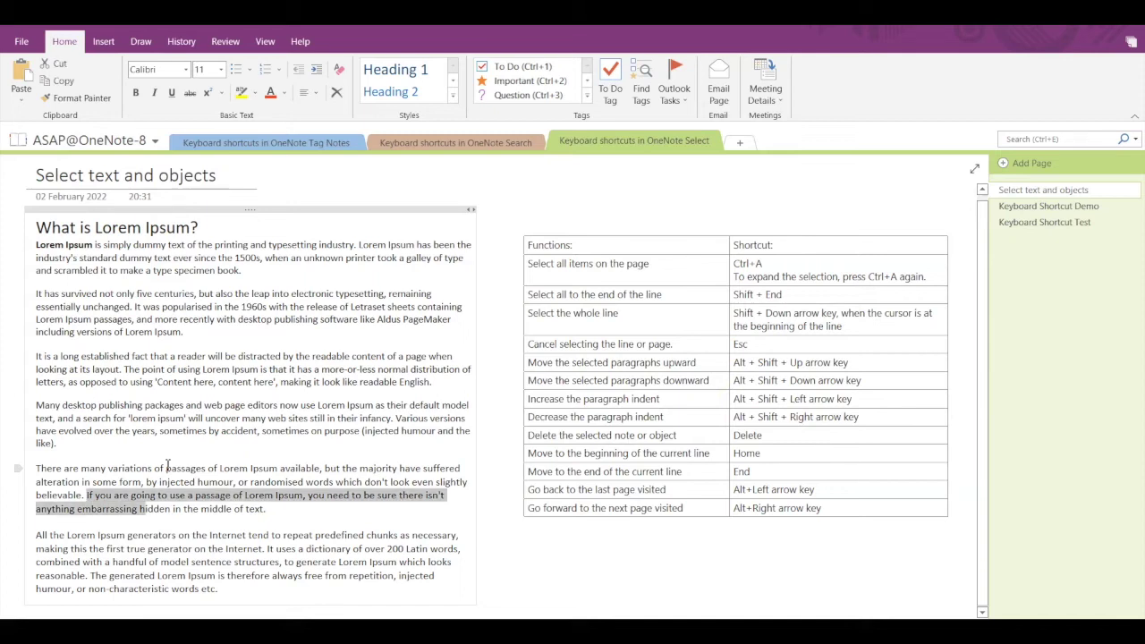
key(shift+Right)
key(shift+Right)
key(shift+Right)
key(shift+Right)
key(shift+Right)
key(shift+Right)
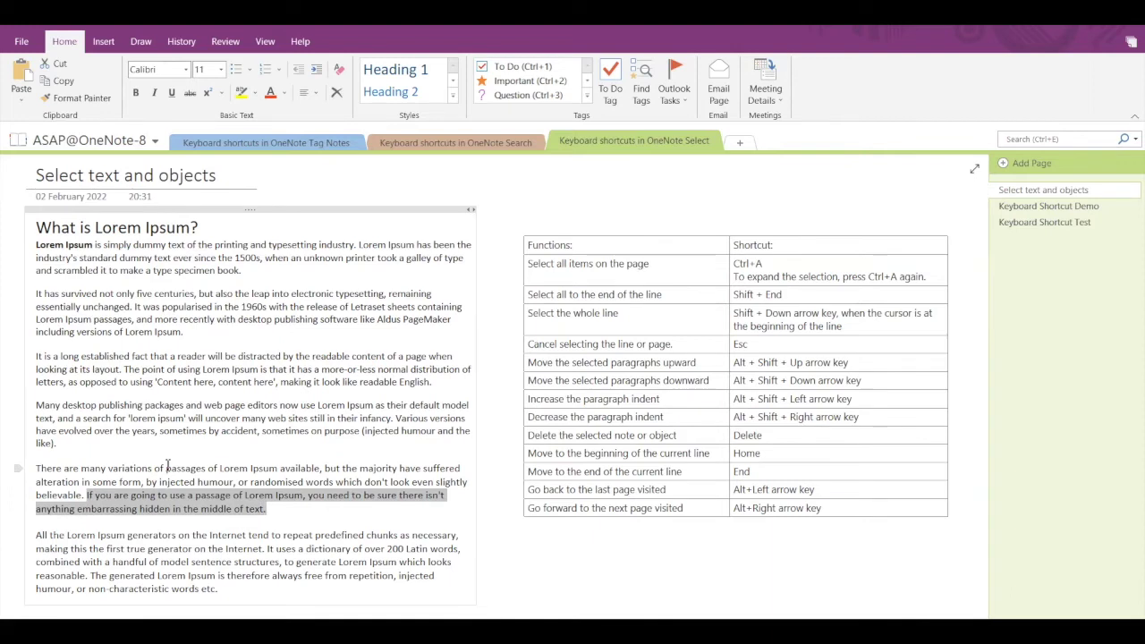
key(Delete)
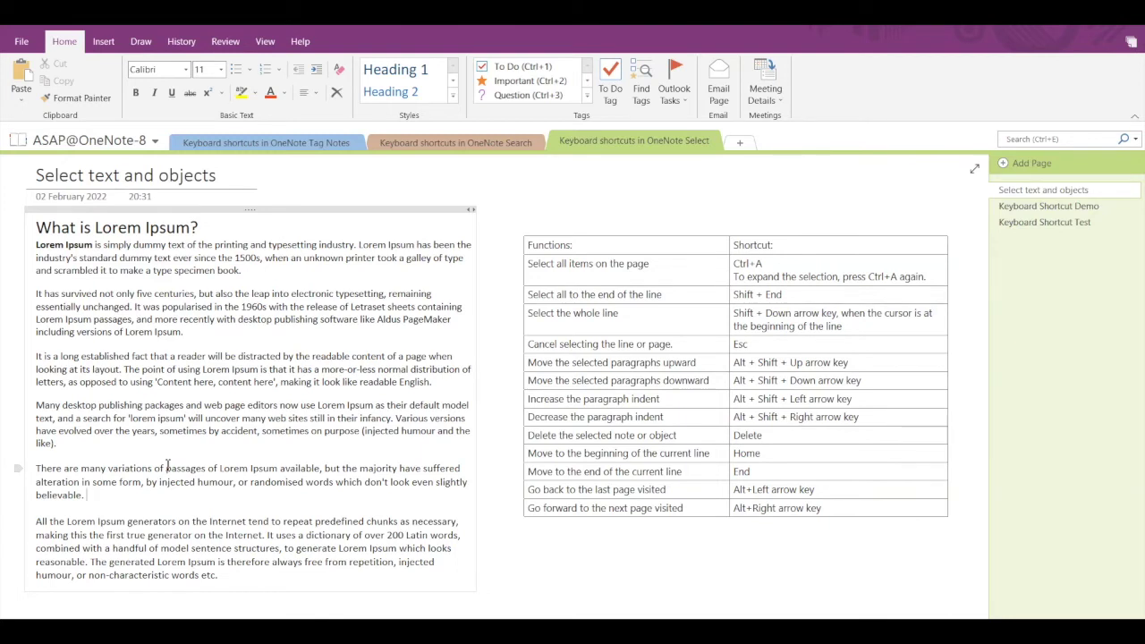
Jump the caret to the line's start and end with Home and End, then move down.
key(Home)
key(End)
key(Down)
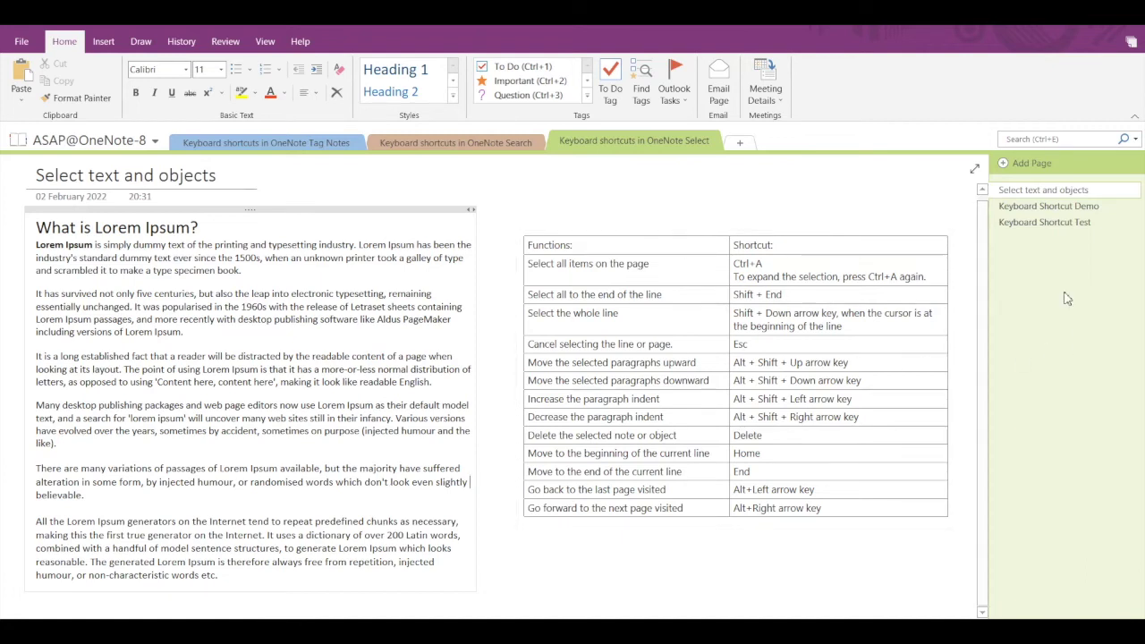
Visit the Demo and Test pages, then go back twice with Alt+Left and forward with Alt+Right.
click(1043, 208)
click(1050, 226)
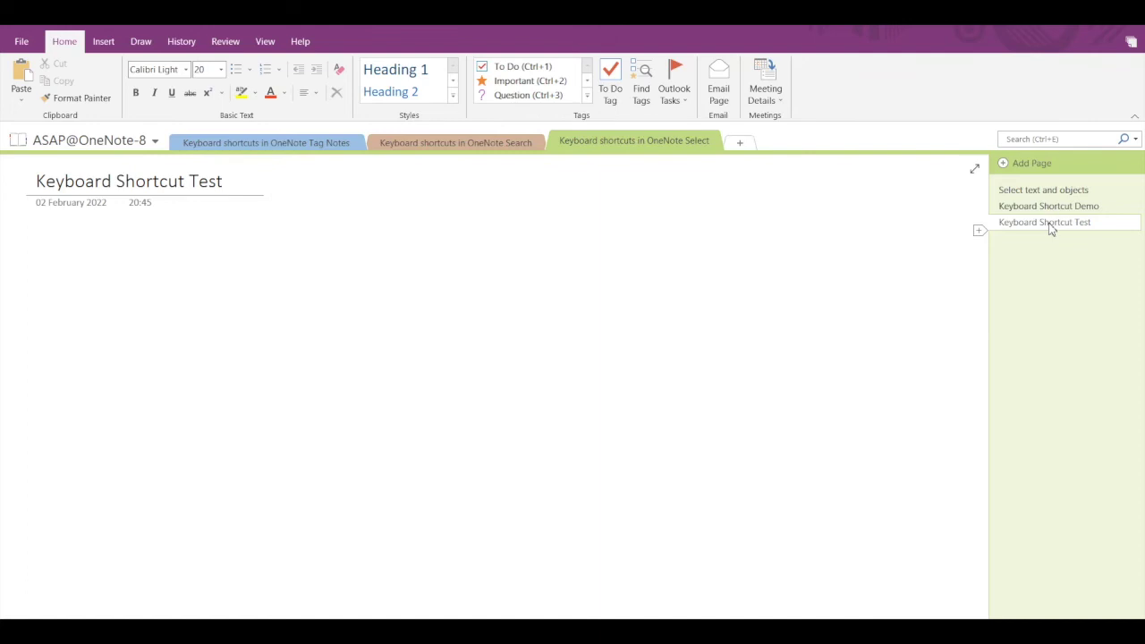
key(alt+Left)
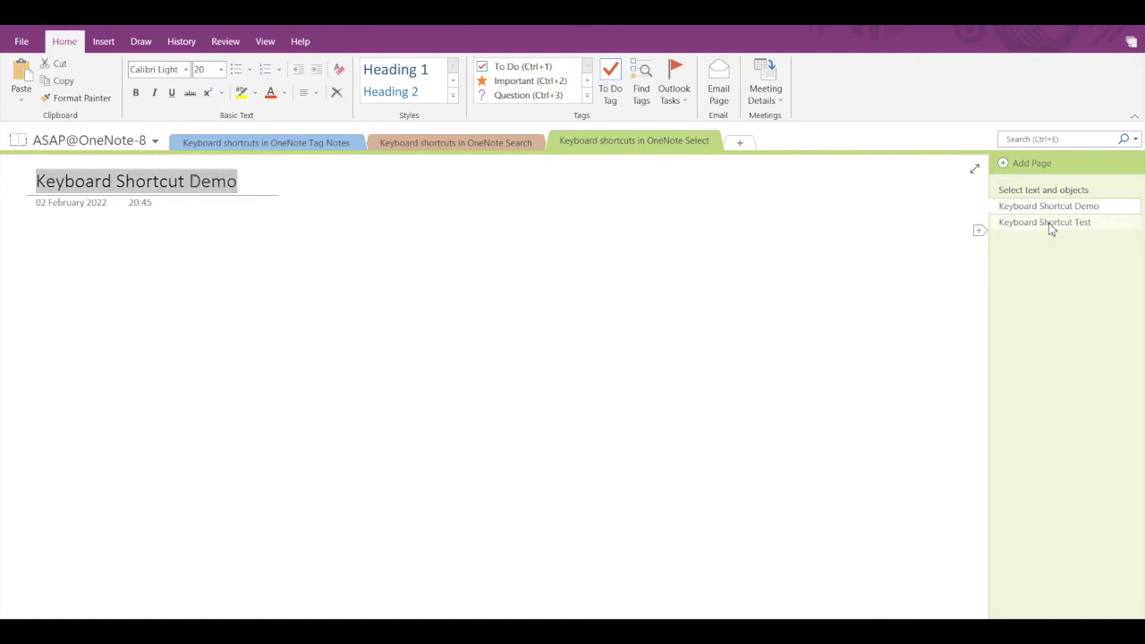
key(alt+Left)
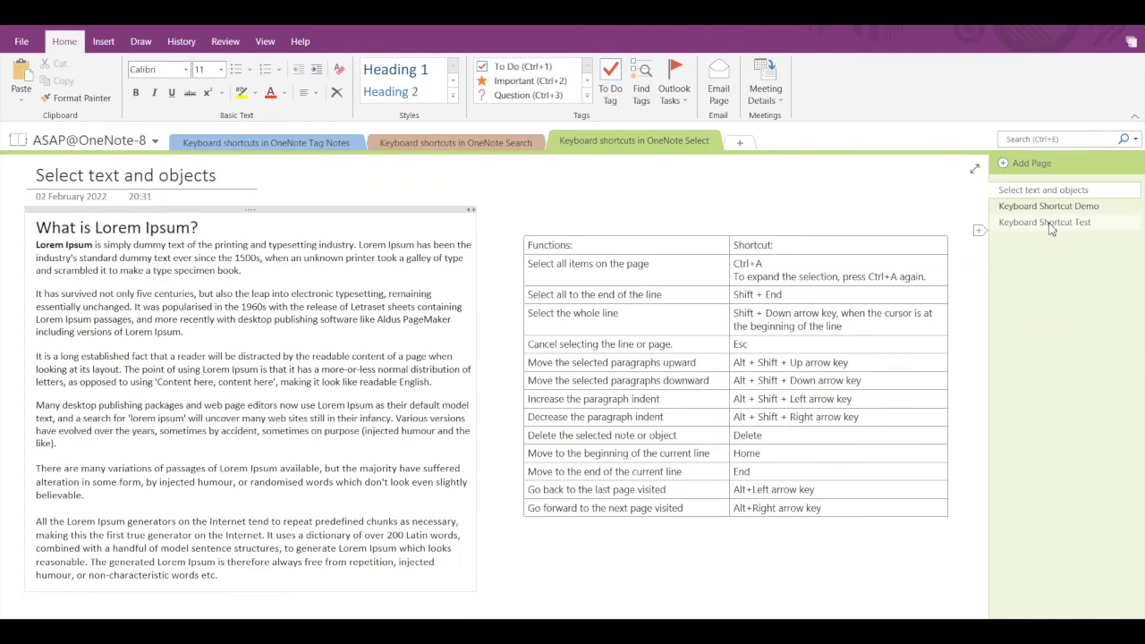
key(alt+Right)
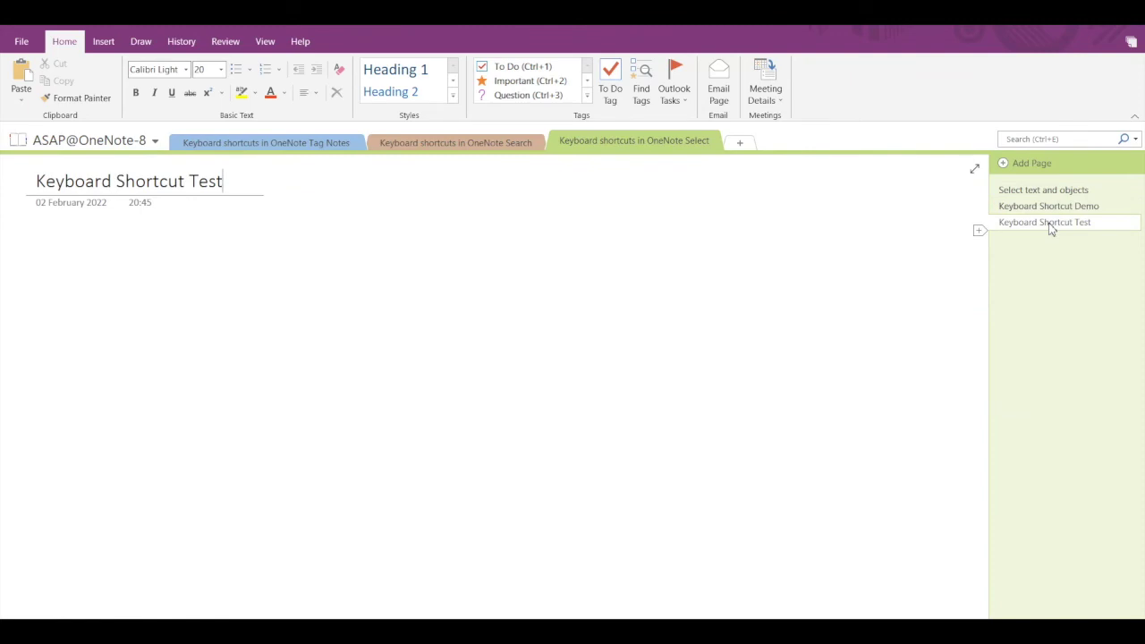